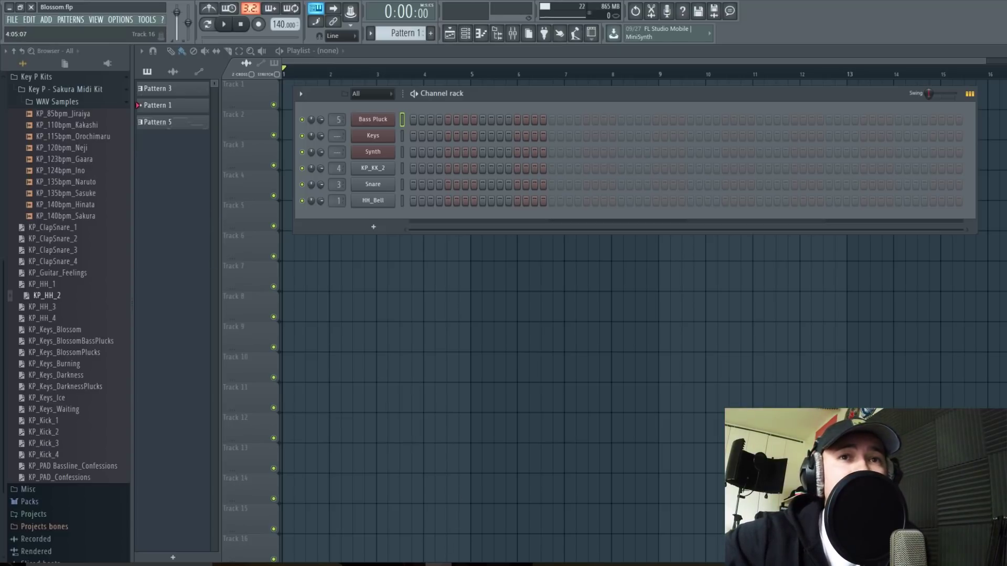
Open Options > Audio settings and expand the Device list to see the available audio devices.
{"action": "left_click", "coordinate": [121, 21]}
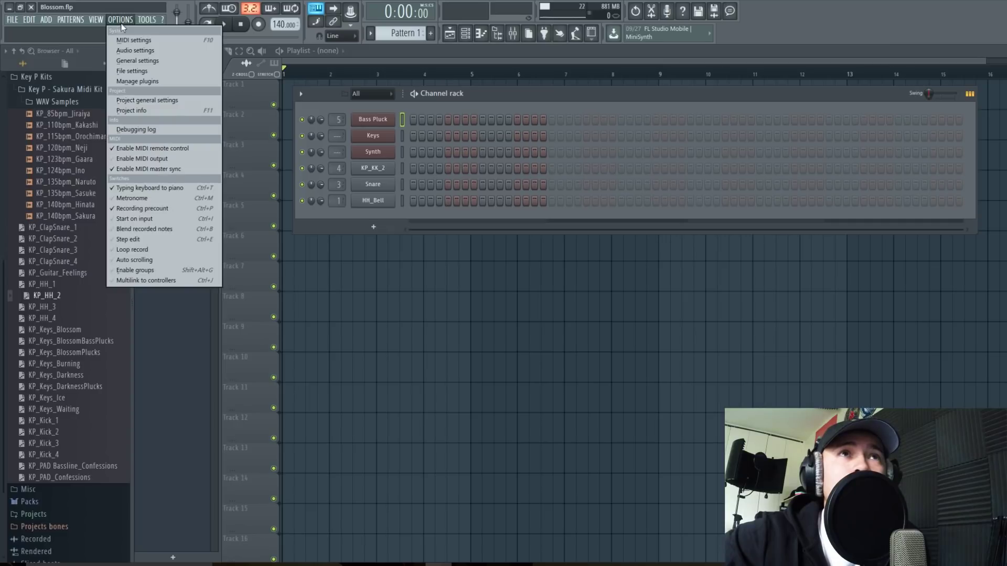
{"action": "left_click", "coordinate": [140, 51]}
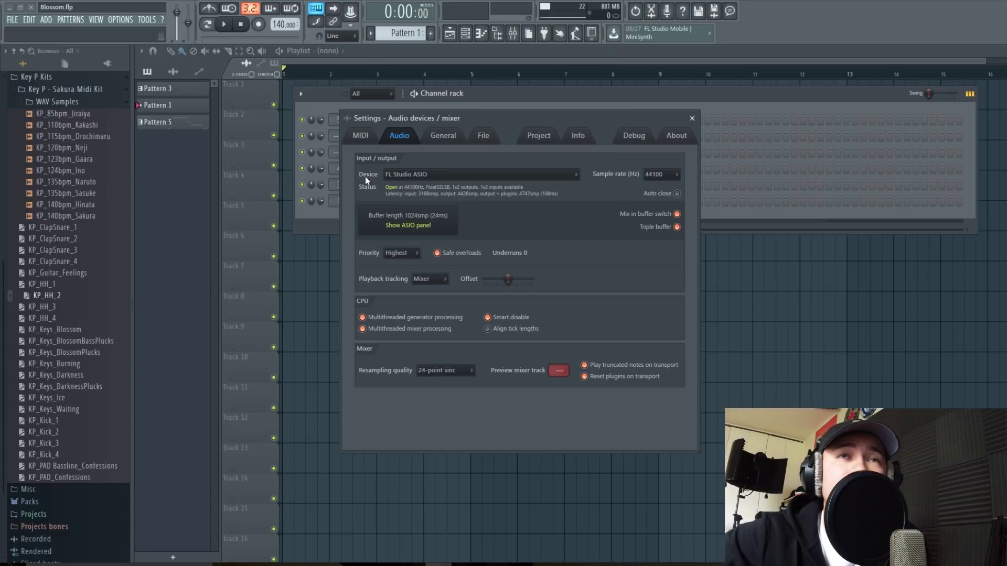
{"action": "left_click", "coordinate": [533, 176]}
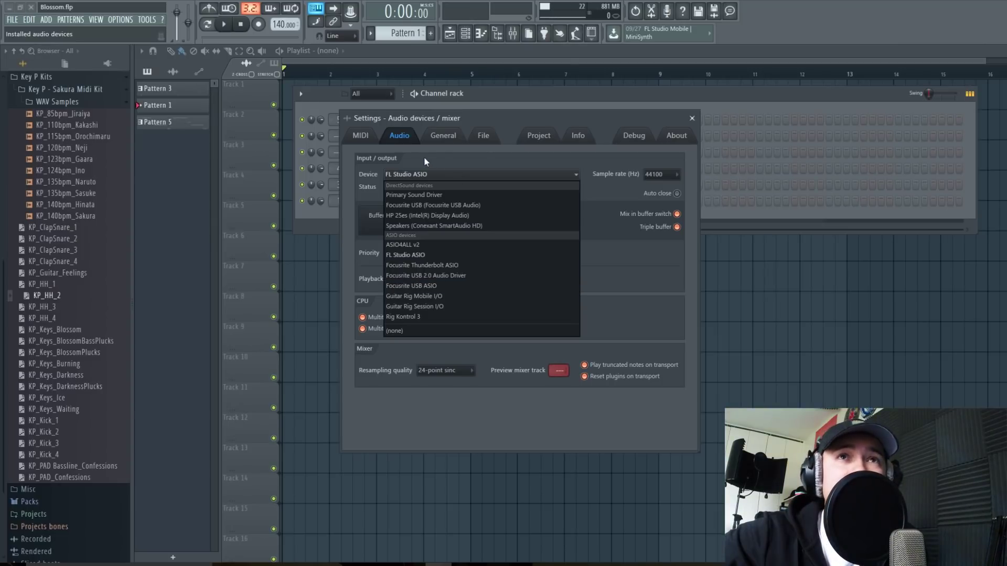
Keep FL Studio ASIO as the device and show its ASIO panel (1024 buffer, Focusrite USB).
{"action": "left_click", "coordinate": [440, 167]}
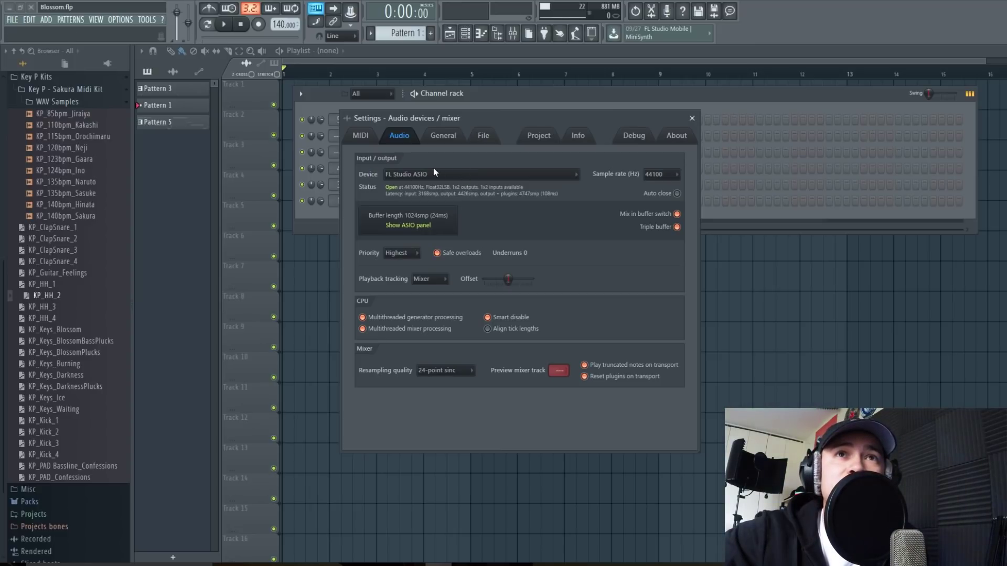
{"action": "left_click", "coordinate": [438, 228]}
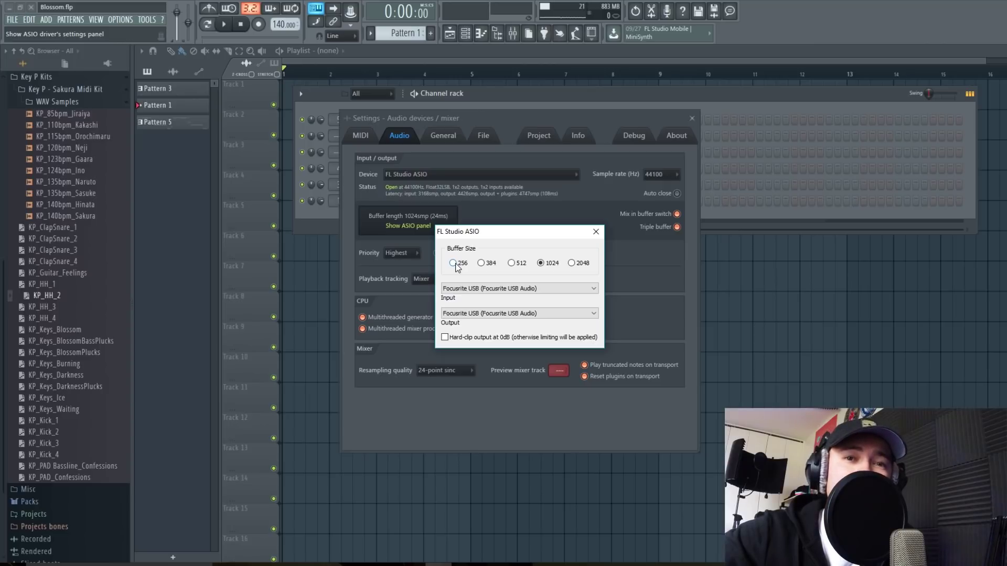
Drag the FL Studio ASIO panel around, then close it.
{"action": "left_click_drag", "start_coordinate": [488, 233], "coordinate": [503, 231]}
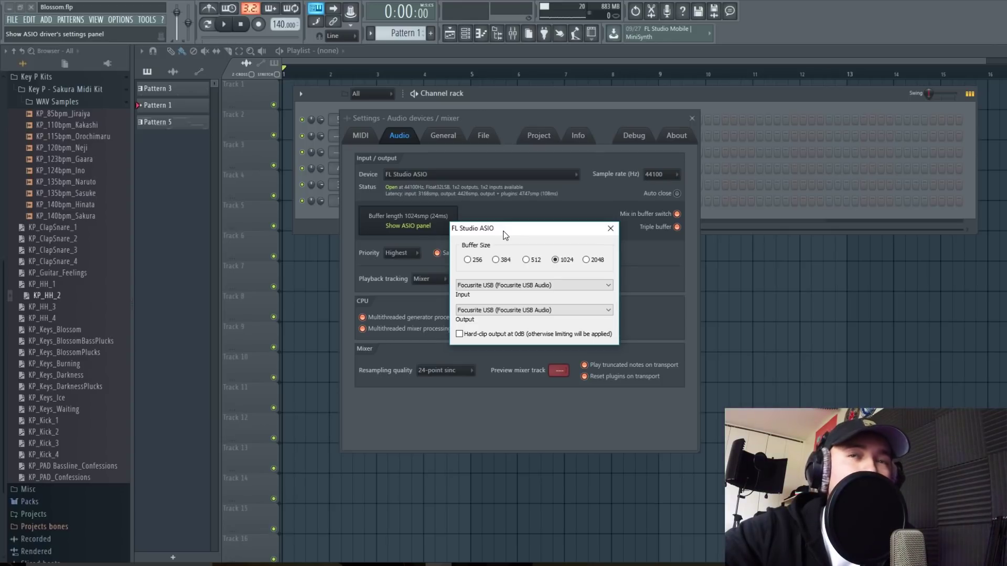
{"action": "left_click_drag", "start_coordinate": [503, 230], "coordinate": [514, 219]}
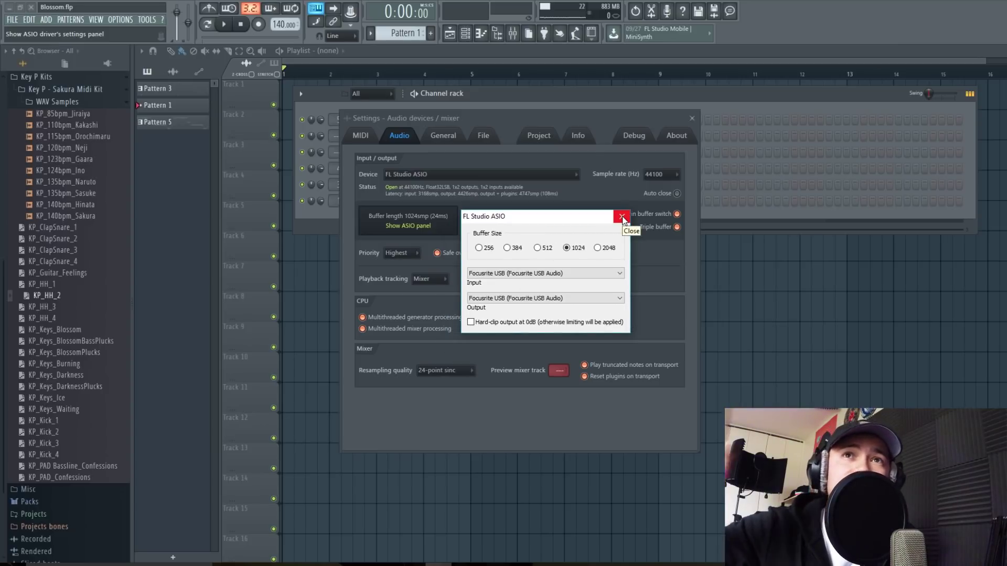
{"action": "left_click_drag", "start_coordinate": [584, 218], "coordinate": [578, 231]}
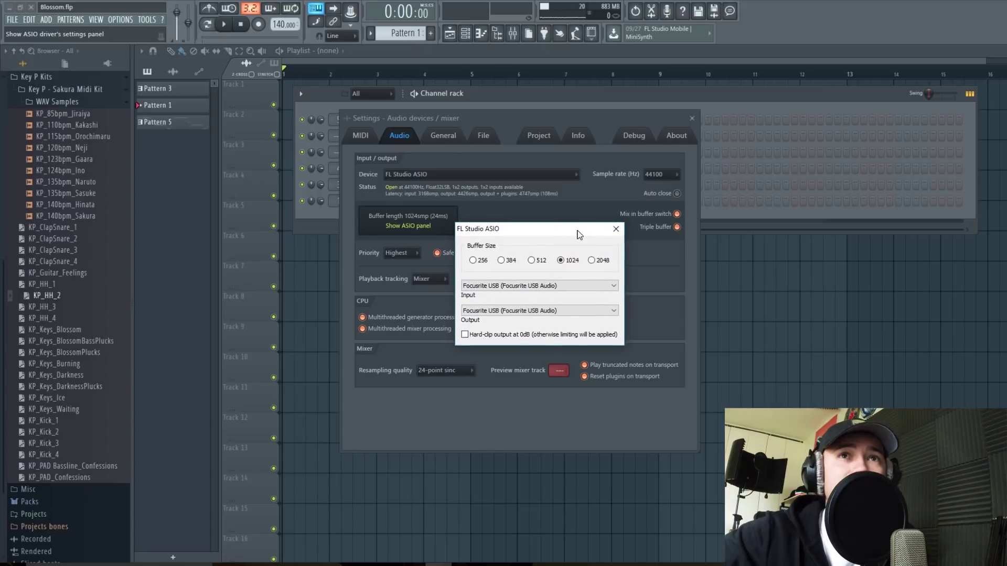
{"action": "left_click", "coordinate": [616, 232]}
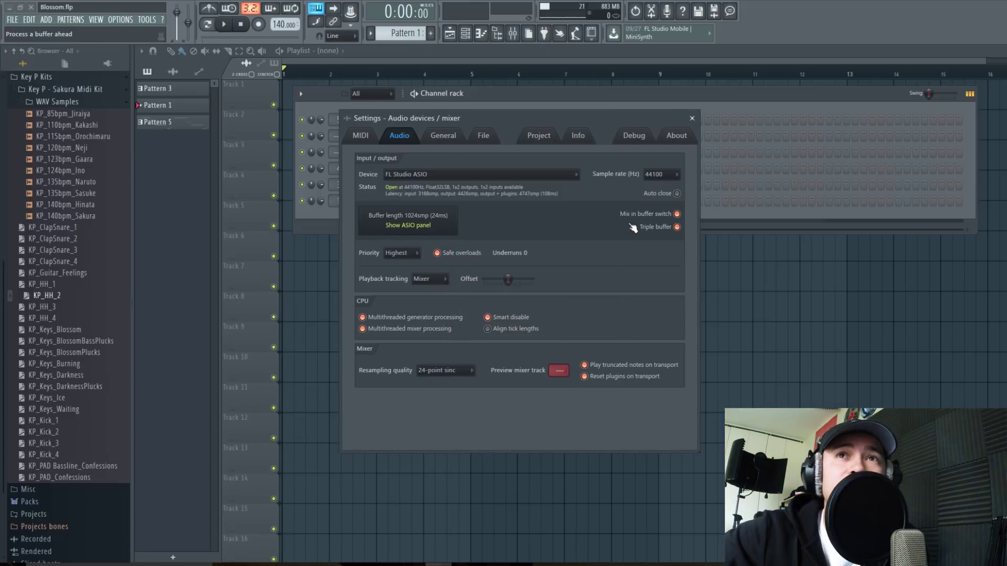
Close the audio settings, open the mixer, and inspect the Mic and track 7 options.
{"action": "left_click", "coordinate": [692, 118]}
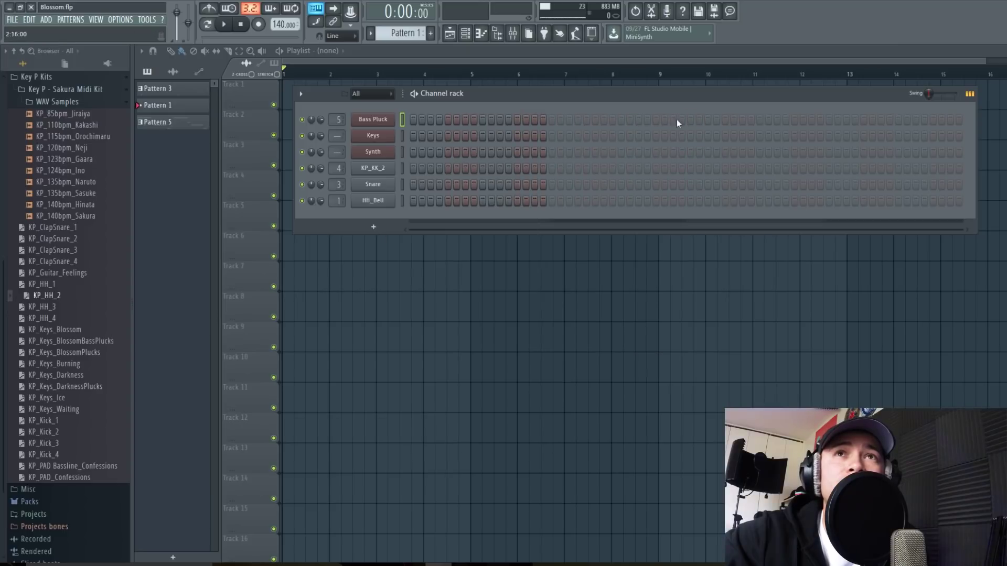
{"action": "left_click", "coordinate": [513, 34]}
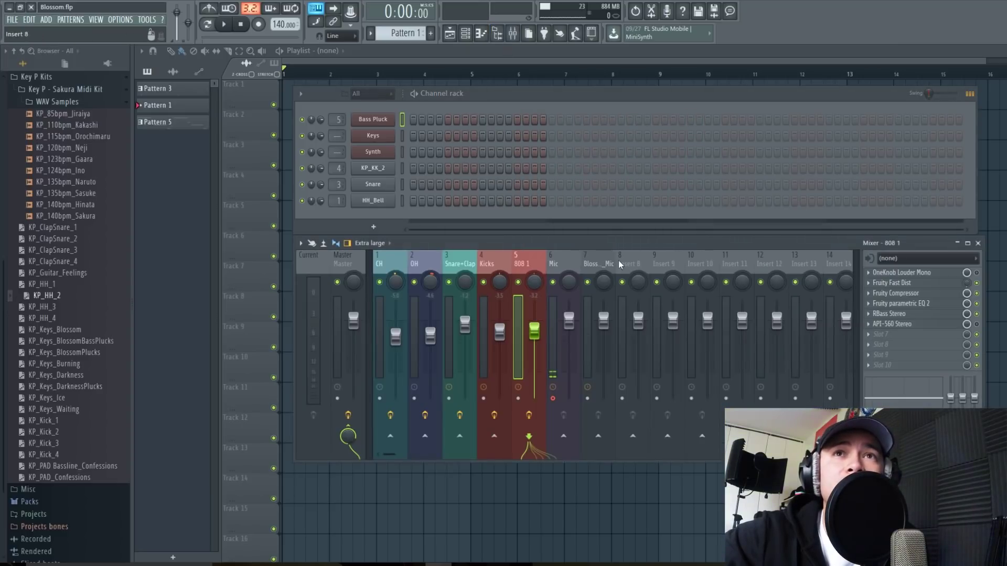
{"action": "right_click", "coordinate": [560, 263]}
{"action": "left_click", "coordinate": [560, 263]}
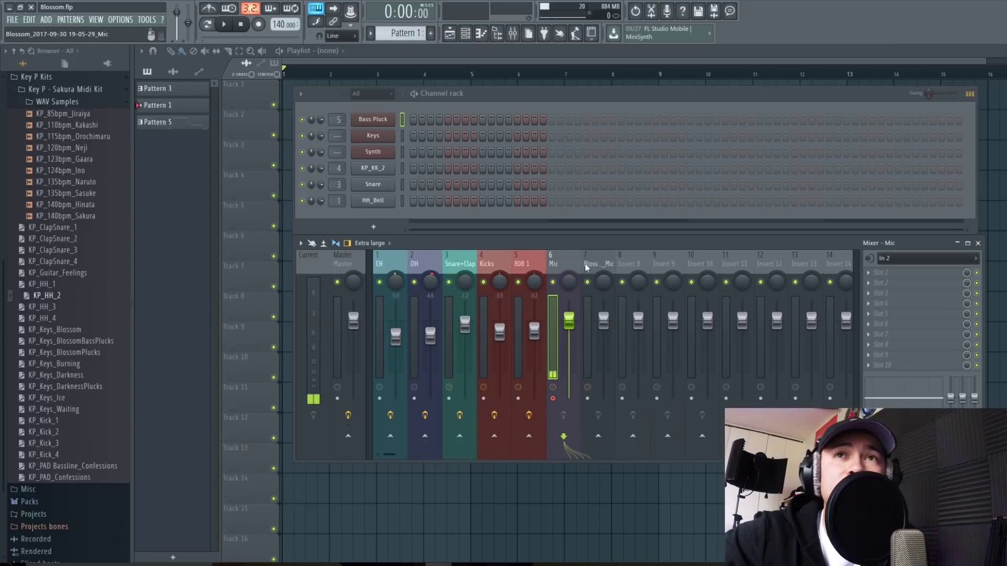
{"action": "left_click", "coordinate": [630, 258]}
{"action": "right_click", "coordinate": [609, 260]}
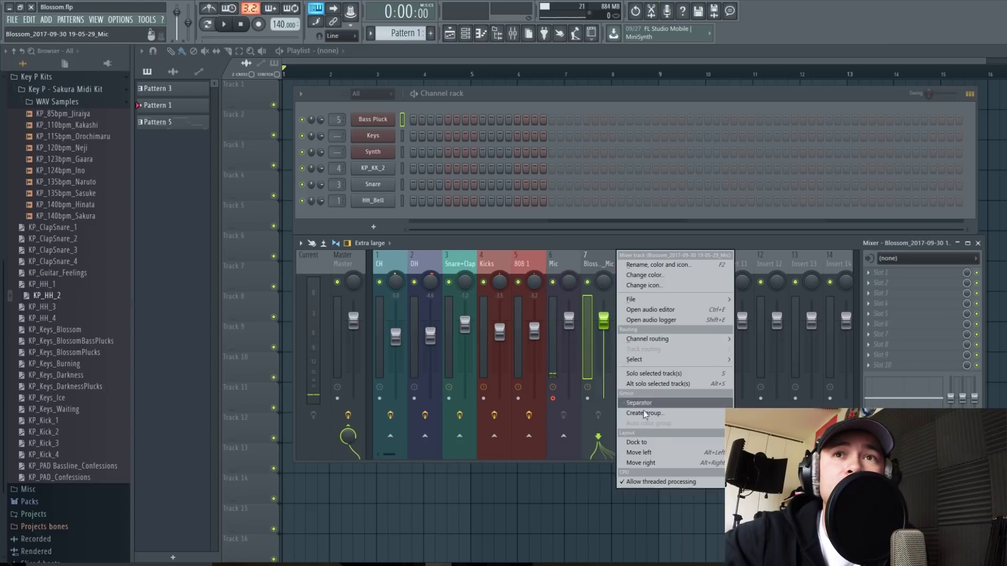
{"action": "left_click", "coordinate": [555, 263]}
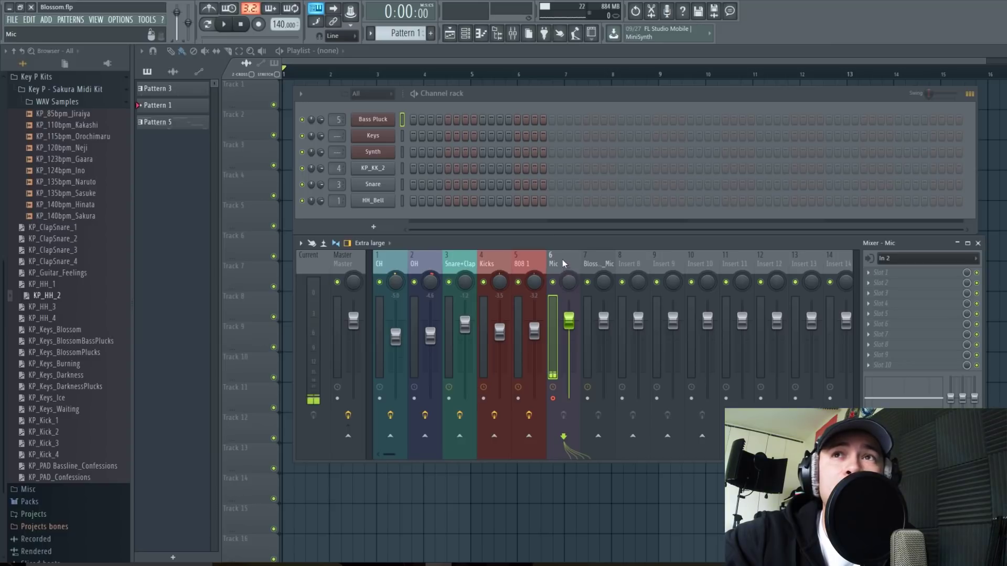
Check that the Mic insert 6 takes input In 2, then inspect insert 8's options.
{"action": "left_click", "coordinate": [912, 259]}
{"action": "left_click", "coordinate": [901, 259]}
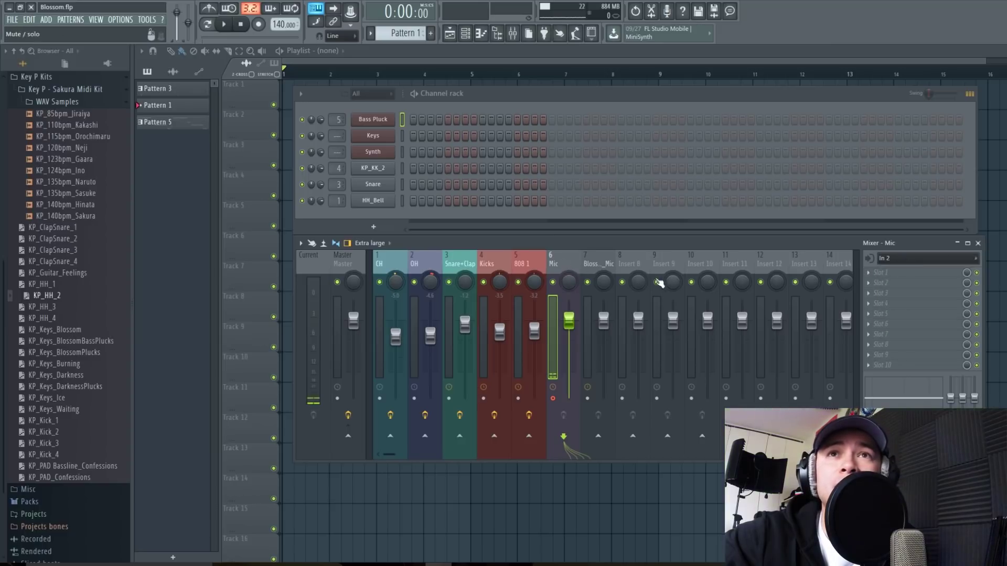
{"action": "right_click", "coordinate": [629, 260]}
{"action": "left_click", "coordinate": [629, 260]}
{"action": "right_click", "coordinate": [629, 262]}
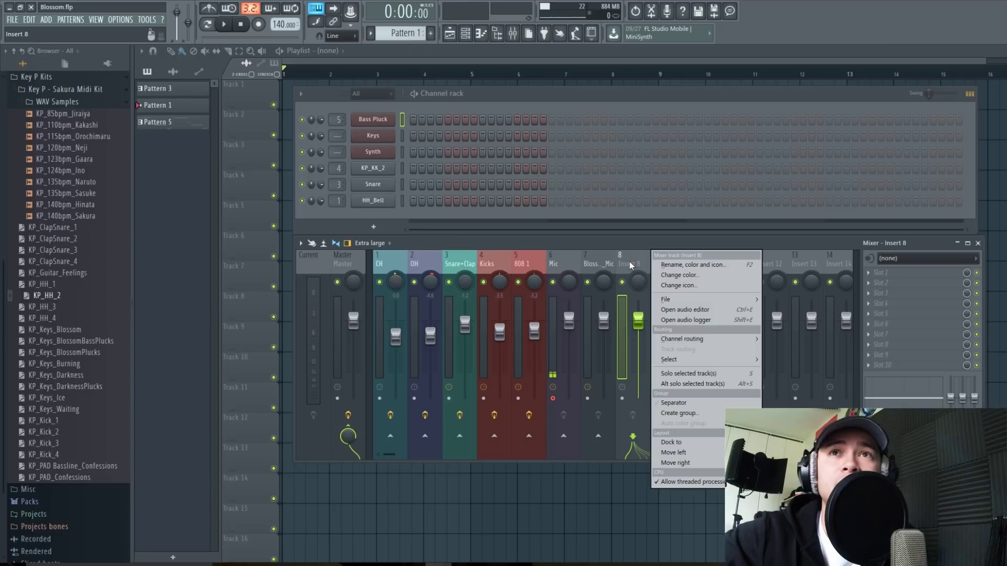
{"action": "left_click", "coordinate": [628, 263]}
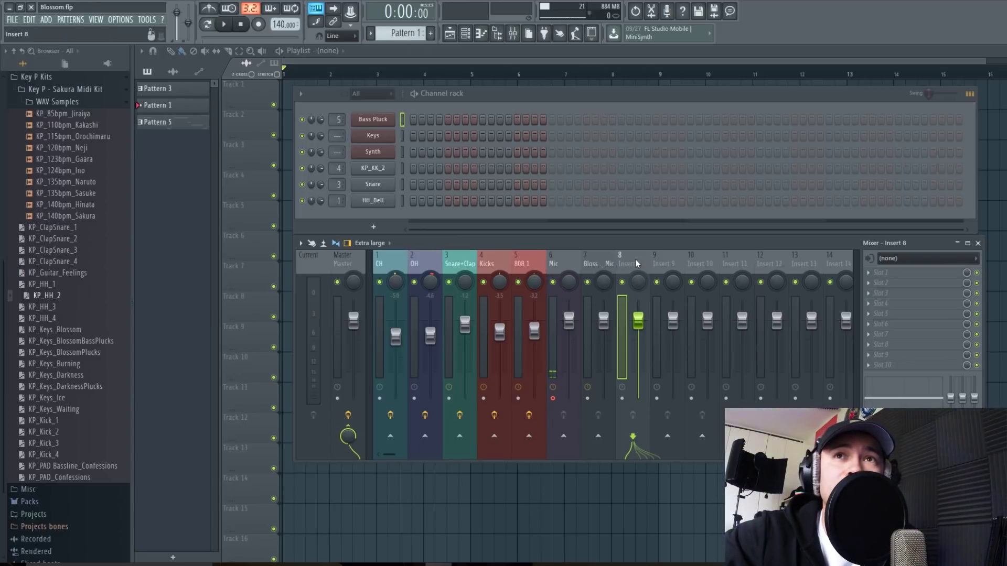
{"action": "scroll", "coordinate": [737, 266], "scroll_direction": "down", "scroll_amount": 6}
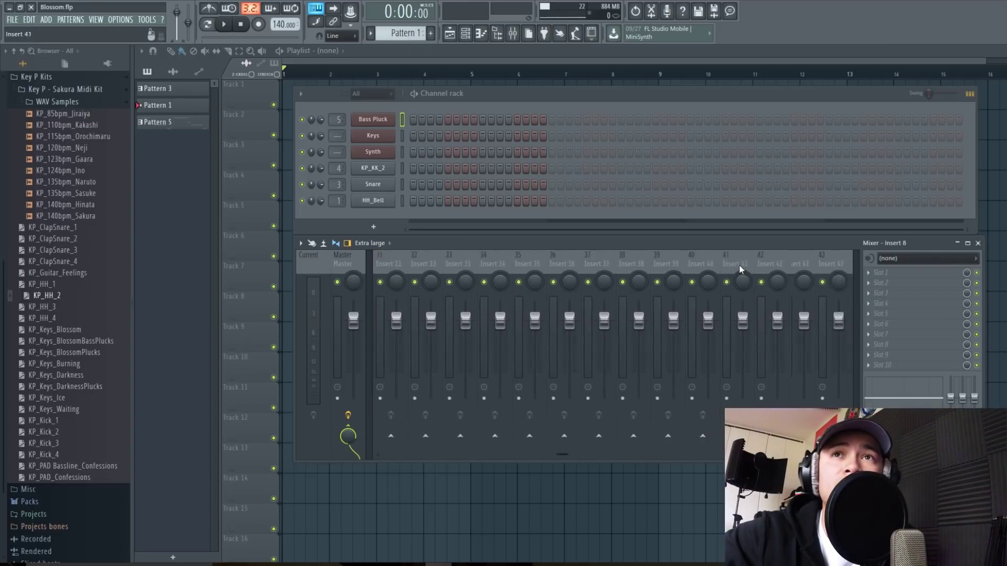
{"action": "scroll", "coordinate": [741, 264], "scroll_direction": "up", "scroll_amount": 6}
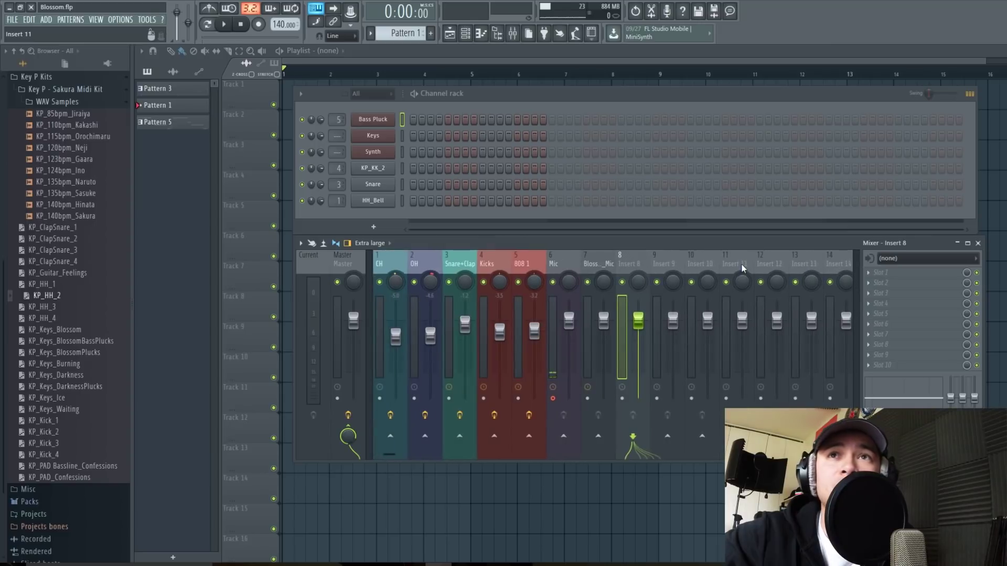
Rename mixer insert 8 to 'Mic' using its Rename, color and icon option.
{"action": "right_click", "coordinate": [633, 263]}
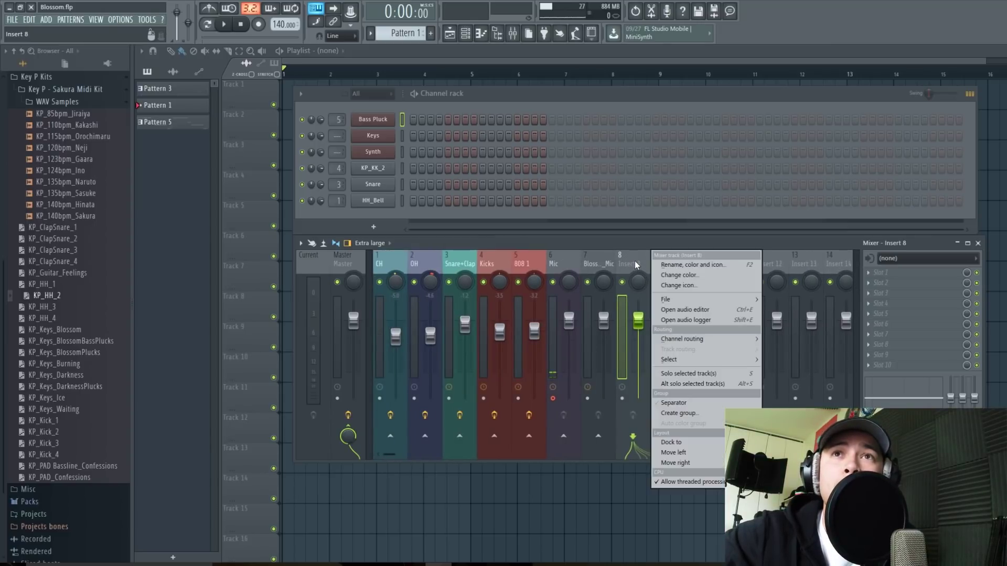
{"action": "left_click", "coordinate": [676, 266]}
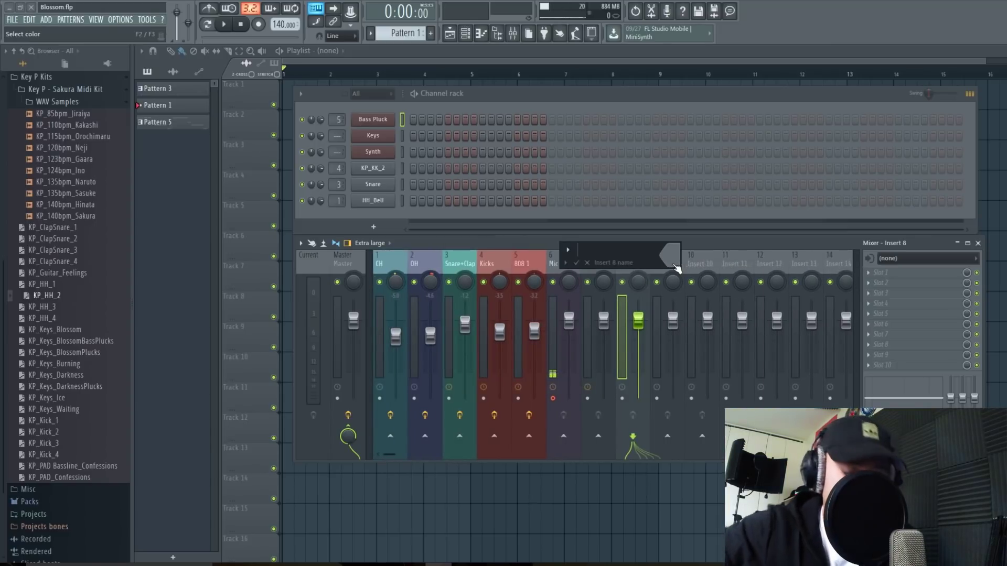
{"action": "type", "text": "Mic"}
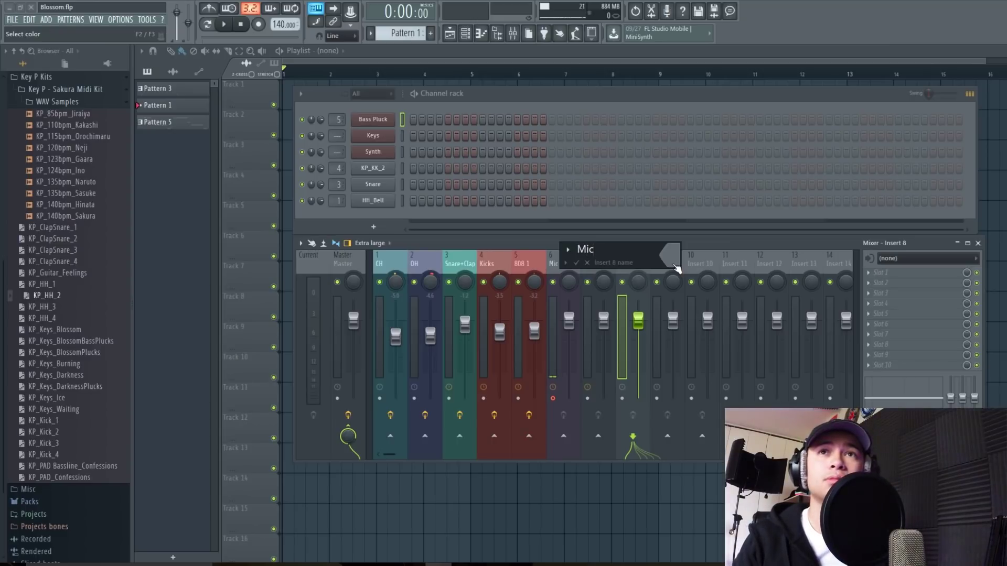
{"action": "key", "text": "Return"}
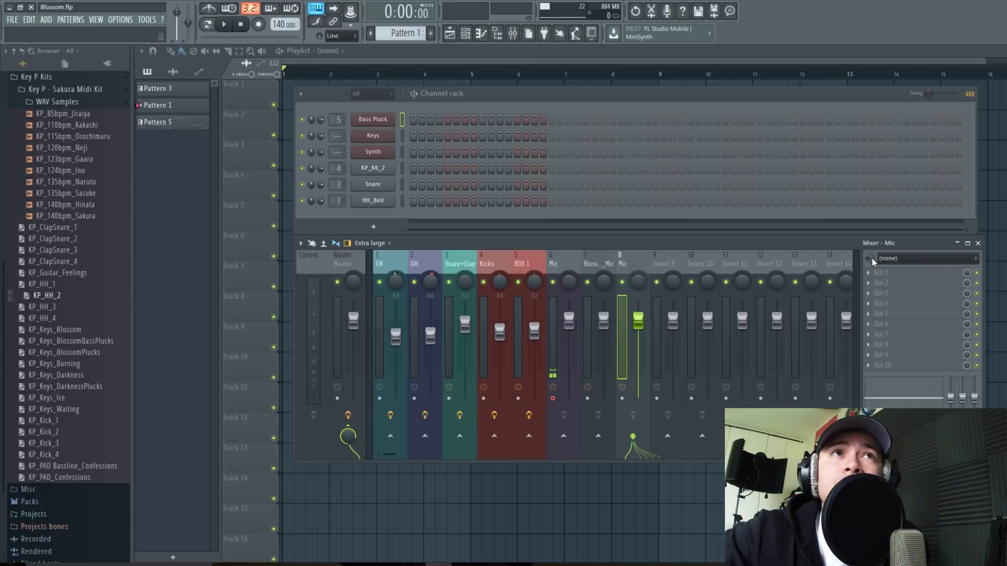
Choose In 2 as insert 8's audio input from the mixer's input dropdown.
{"action": "left_click", "coordinate": [911, 260]}
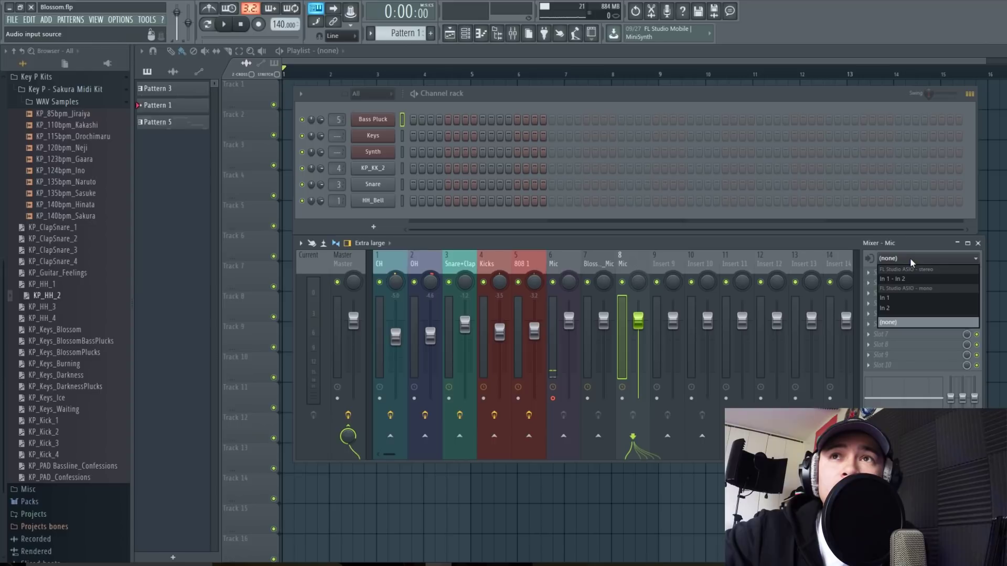
{"action": "left_click", "coordinate": [896, 309]}
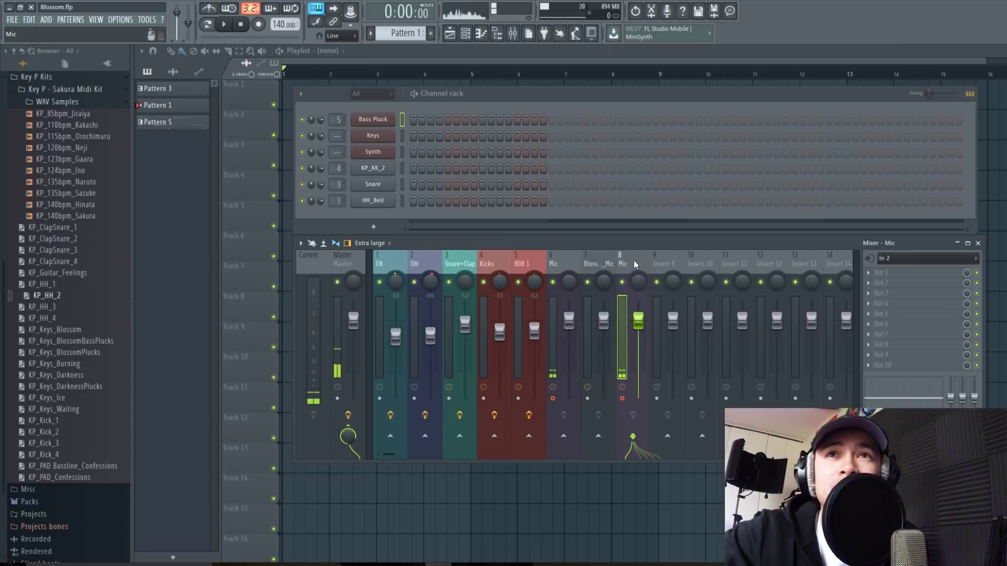
Turn off the Mic track's send to Master and drag the mixer down over the playlist.
{"action": "left_click", "coordinate": [353, 438]}
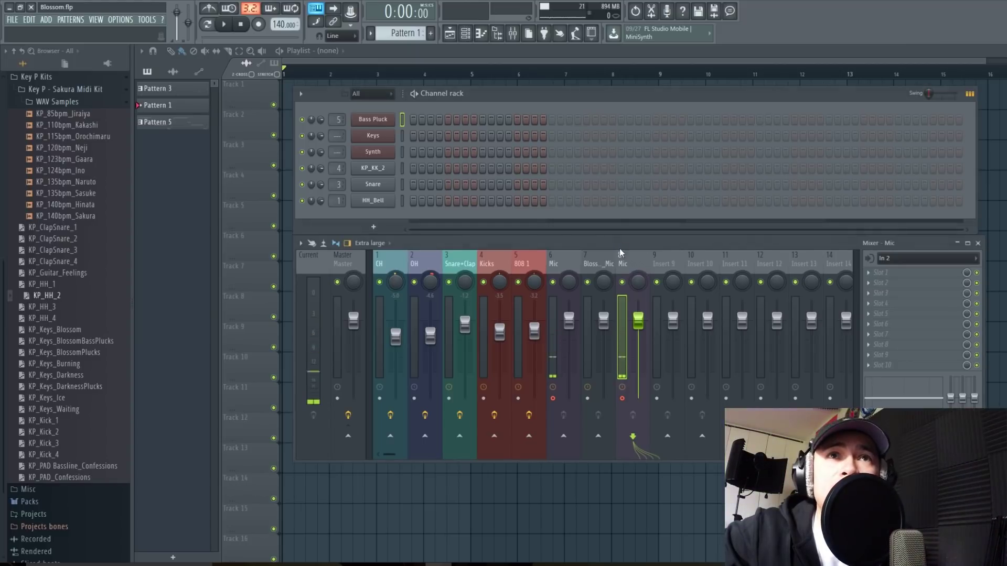
{"action": "left_click_drag", "start_coordinate": [619, 247], "coordinate": [617, 326]}
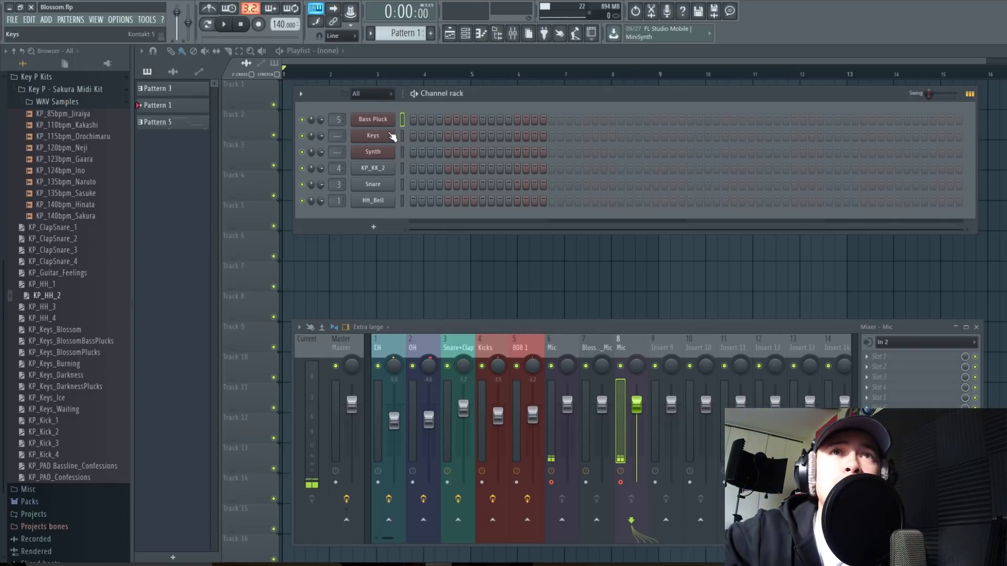
Load the BlossomBassPlucks, Blossom and BlossomPlucks MIDI files into the Bass Pluck, Keys and Synth rows.
{"action": "left_click", "coordinate": [76, 342]}
{"action": "left_click_drag", "start_coordinate": [76, 343], "coordinate": [408, 119]}
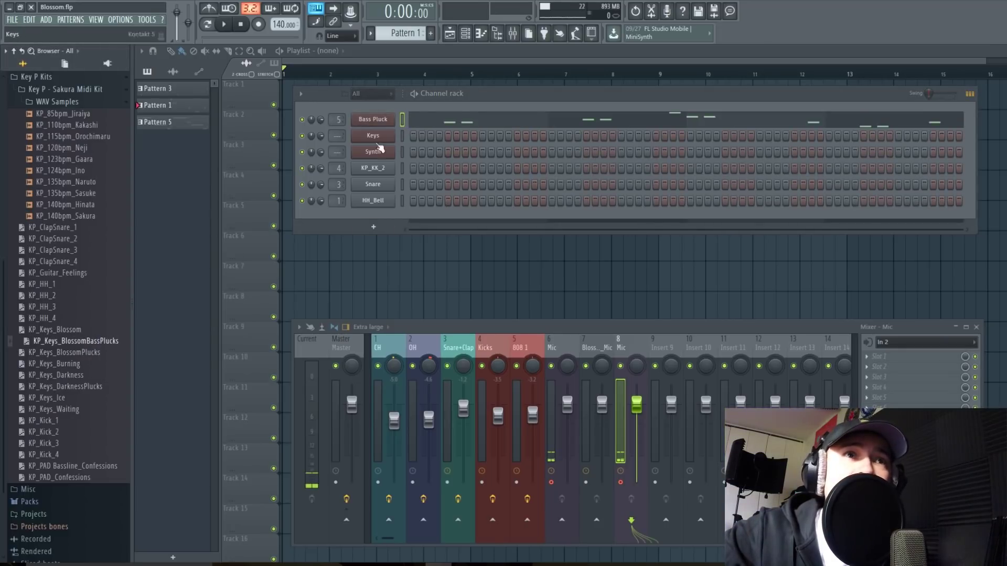
{"action": "left_click_drag", "start_coordinate": [108, 342], "coordinate": [402, 137]}
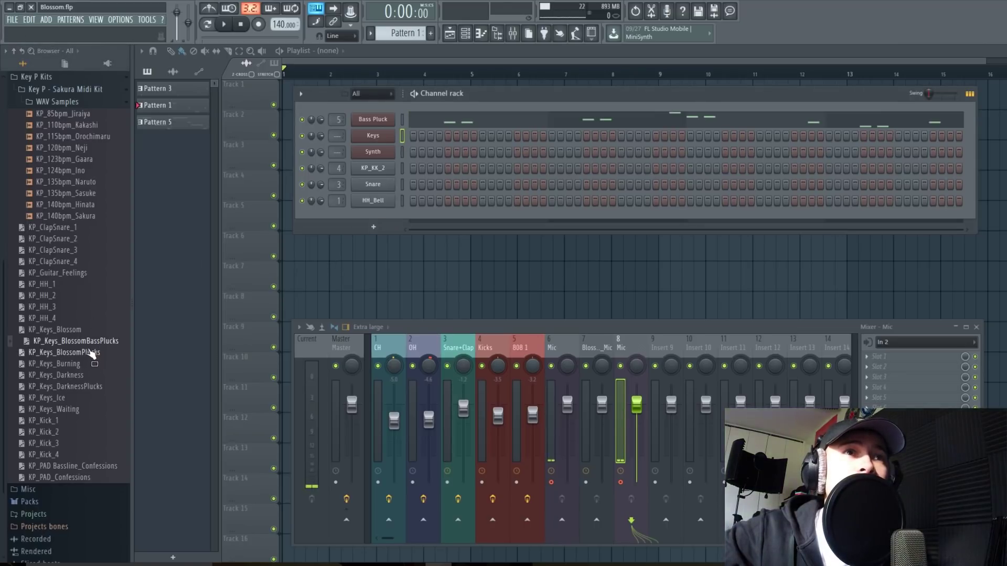
{"action": "left_click_drag", "start_coordinate": [84, 331], "coordinate": [402, 168]}
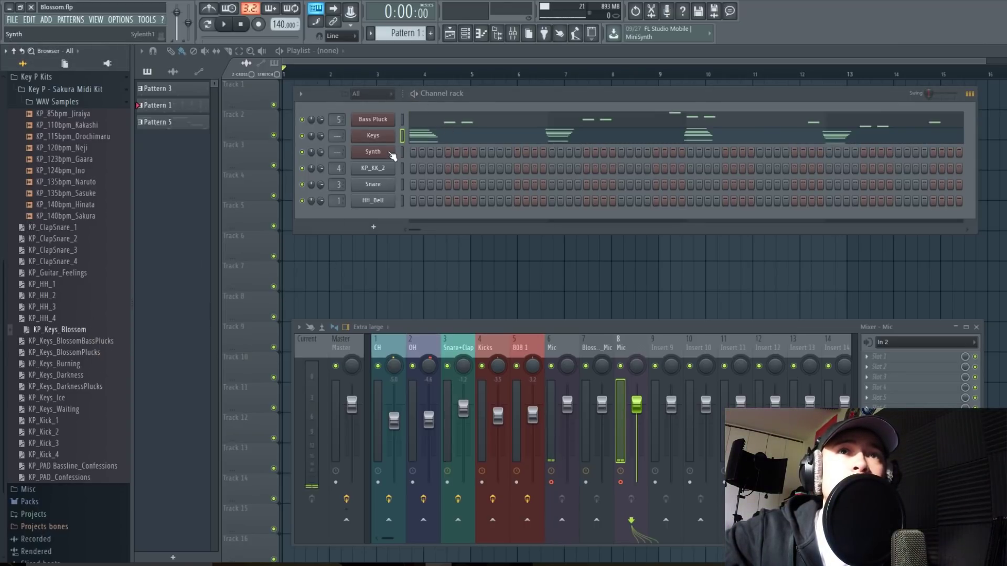
{"action": "left_click", "coordinate": [401, 154]}
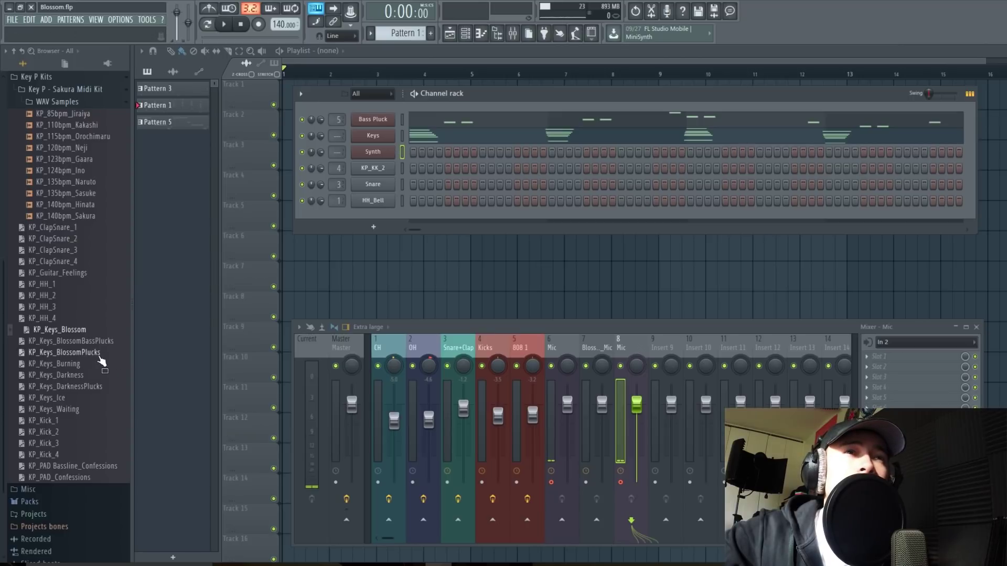
{"action": "left_click_drag", "start_coordinate": [96, 353], "coordinate": [472, 152]}
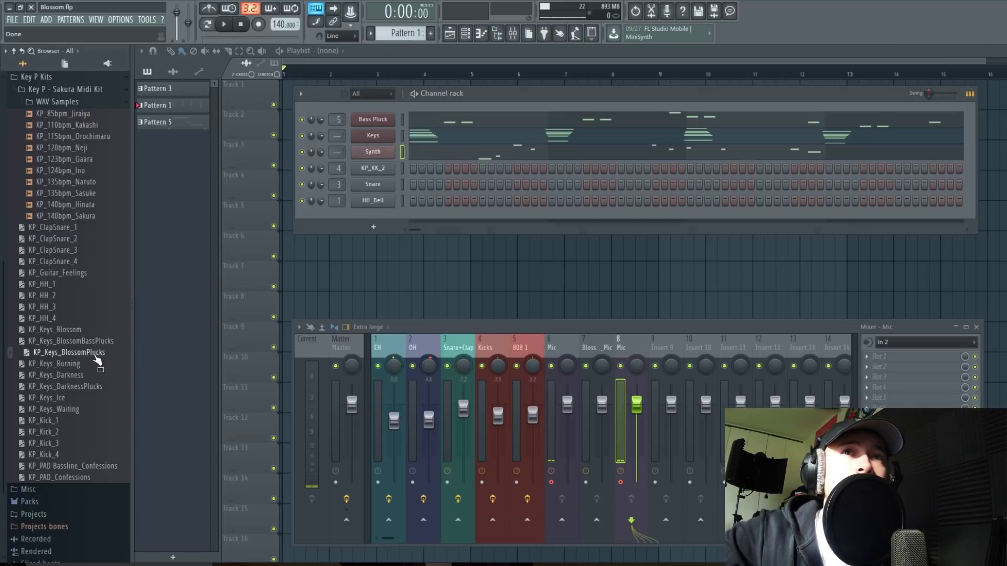
Load KP_Kick_4, KP_ClapSnare_4 and hi-hat MIDI into the KP_KK_2, Snare and HH_Bell rows.
{"action": "left_click", "coordinate": [402, 167]}
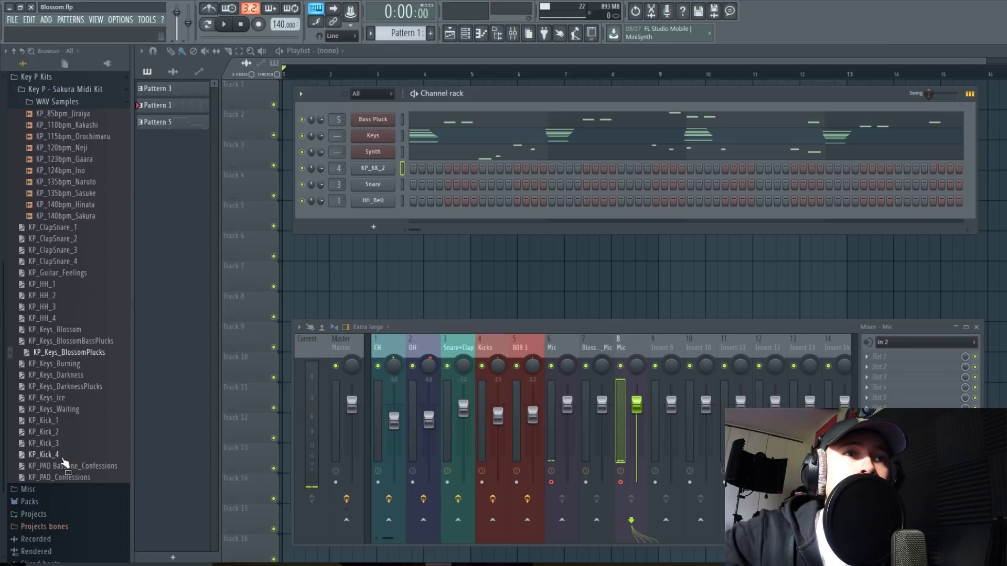
{"action": "left_click_drag", "start_coordinate": [49, 454], "coordinate": [472, 167]}
{"action": "left_click", "coordinate": [403, 185]}
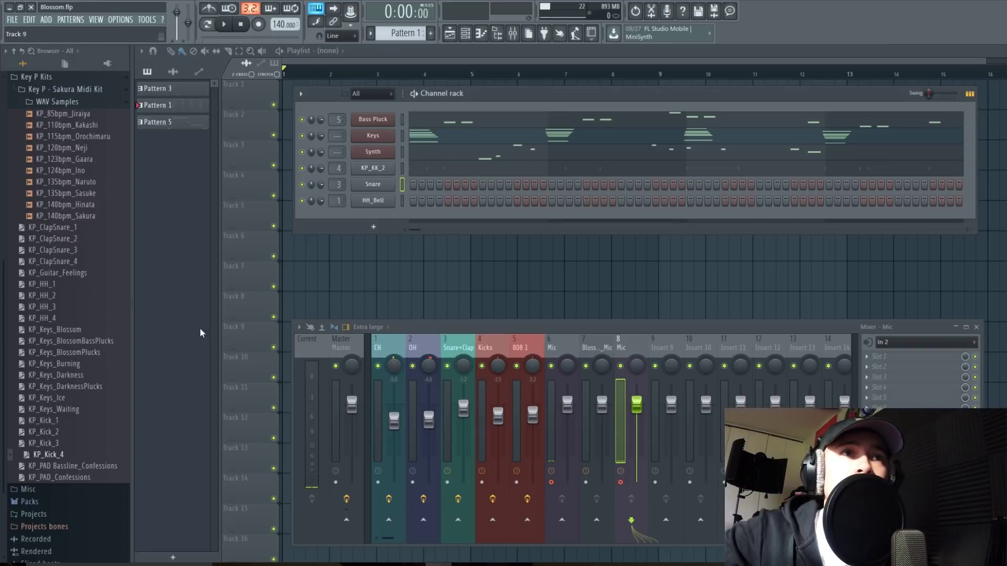
{"action": "left_click_drag", "start_coordinate": [84, 354], "coordinate": [73, 301]}
{"action": "left_click_drag", "start_coordinate": [74, 262], "coordinate": [349, 234]}
{"action": "left_click", "coordinate": [402, 202]}
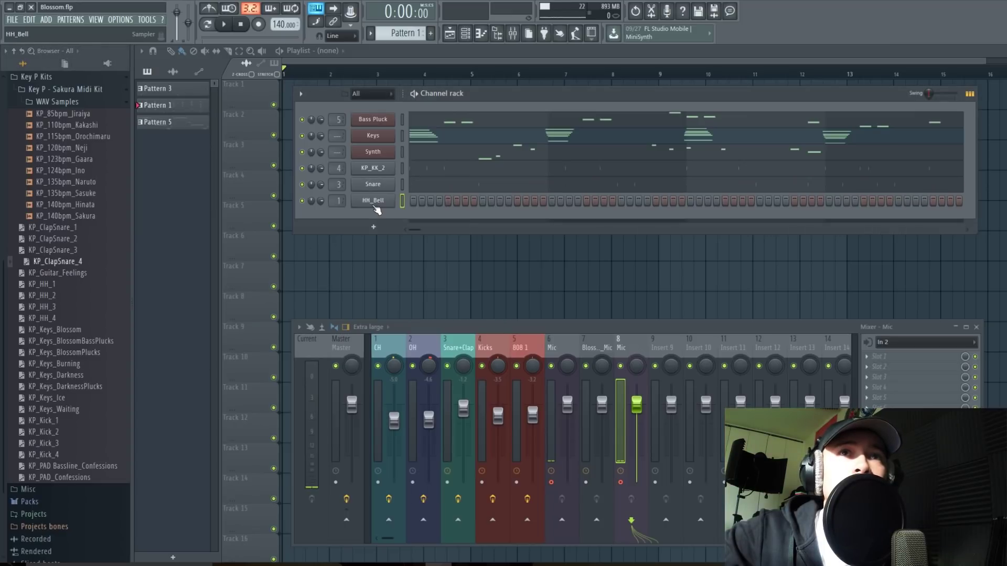
{"action": "left_click_drag", "start_coordinate": [76, 320], "coordinate": [433, 201]}
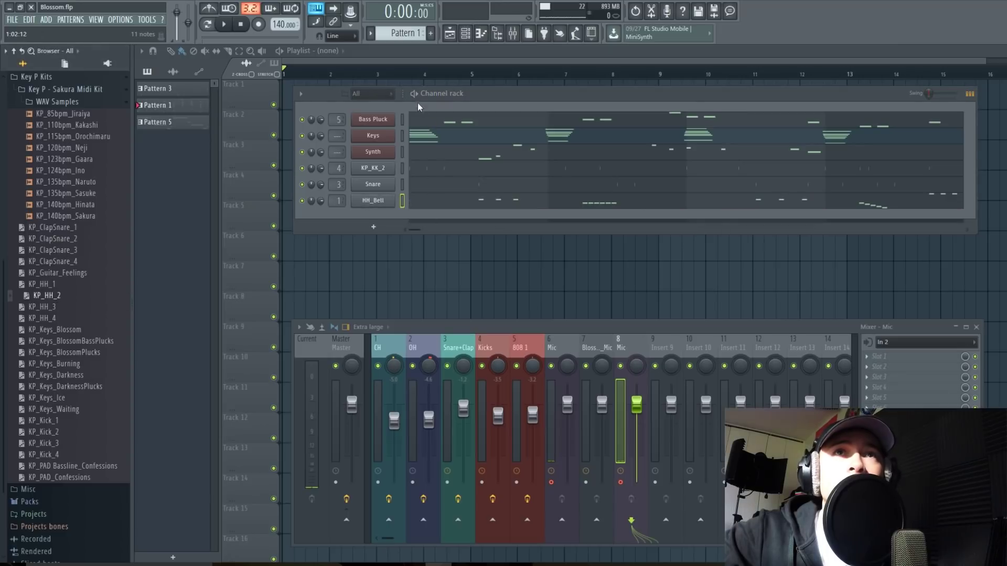
{"action": "key", "text": "space"}
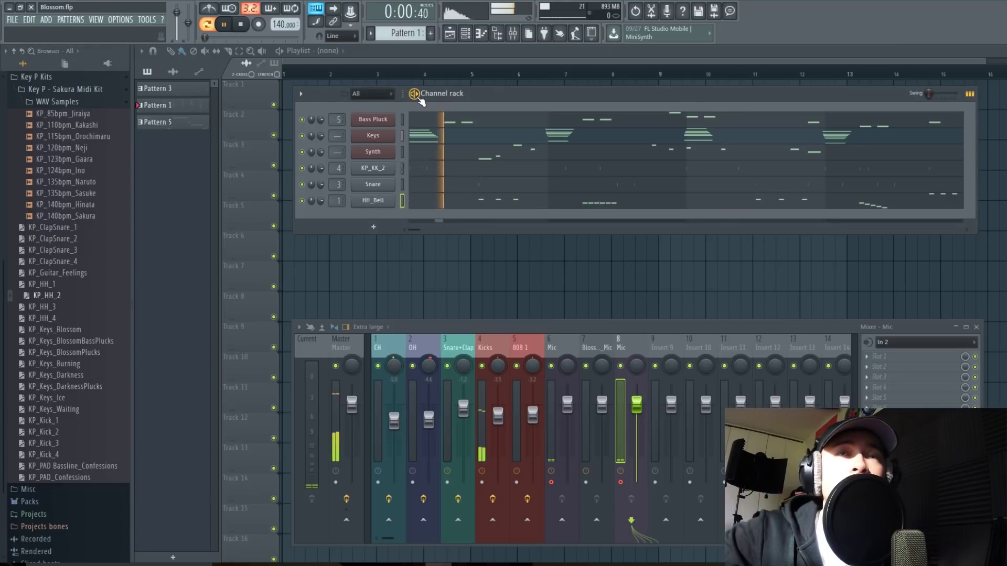
{"action": "left_click", "coordinate": [241, 24]}
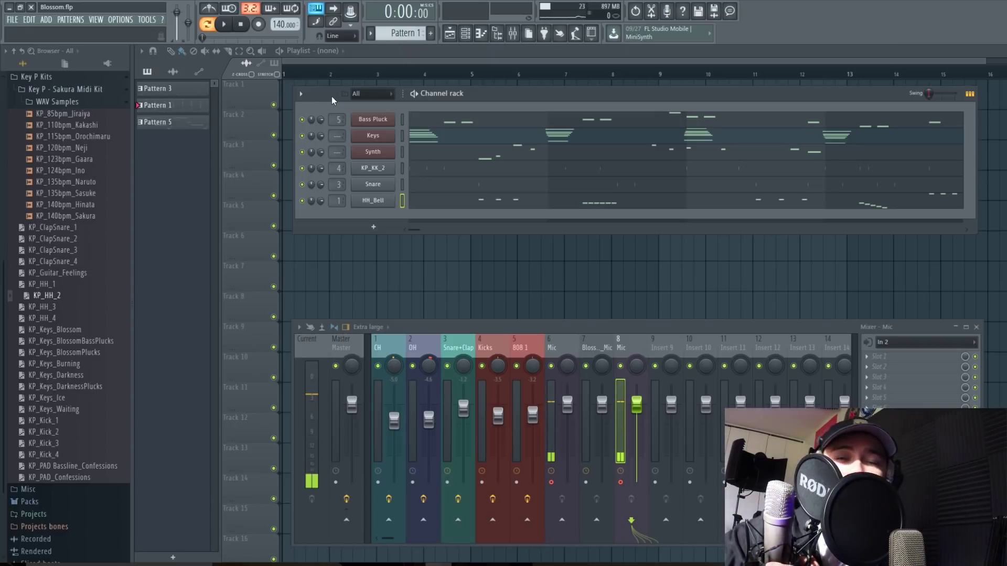
{"action": "left_click", "coordinate": [633, 348]}
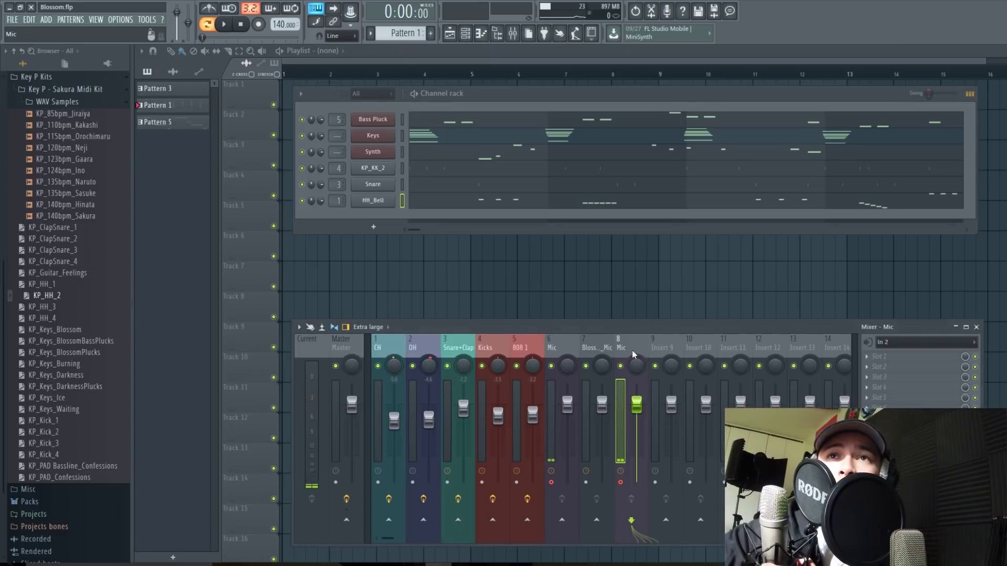
Arm insert 8 for recording, disarm insert 6 and set its input to none, then select insert 8.
{"action": "left_click", "coordinate": [620, 483]}
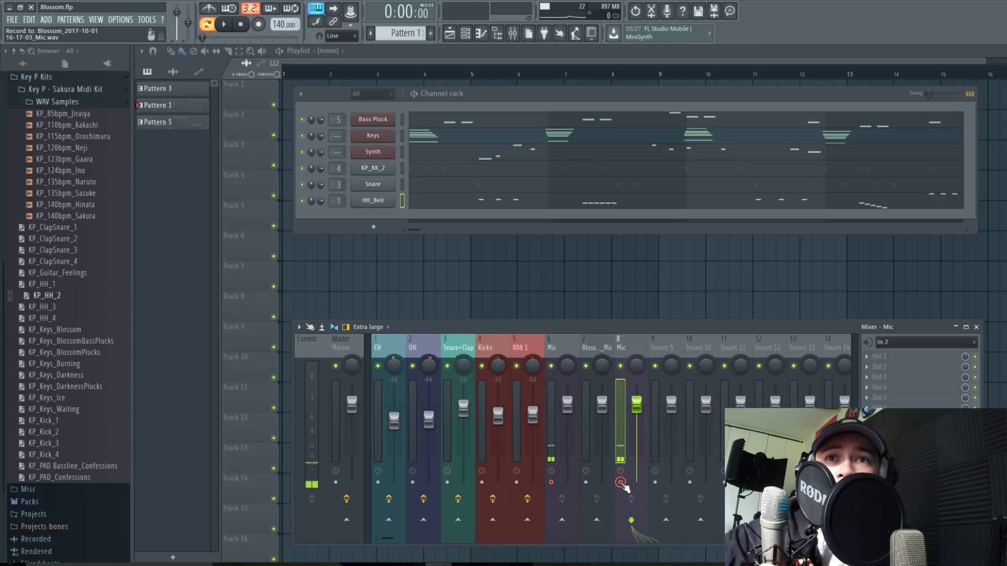
{"action": "left_click", "coordinate": [553, 485]}
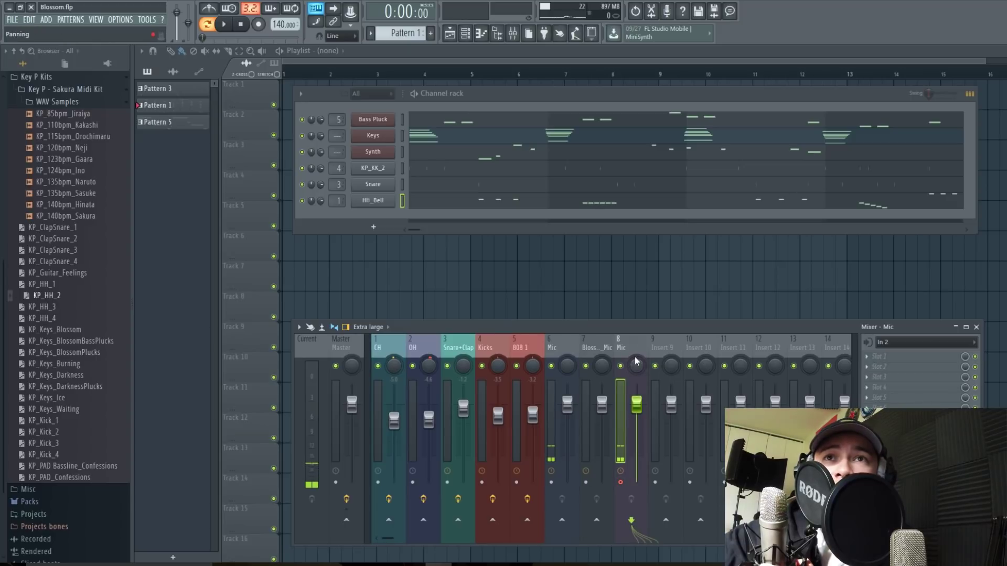
{"action": "left_click", "coordinate": [923, 342]}
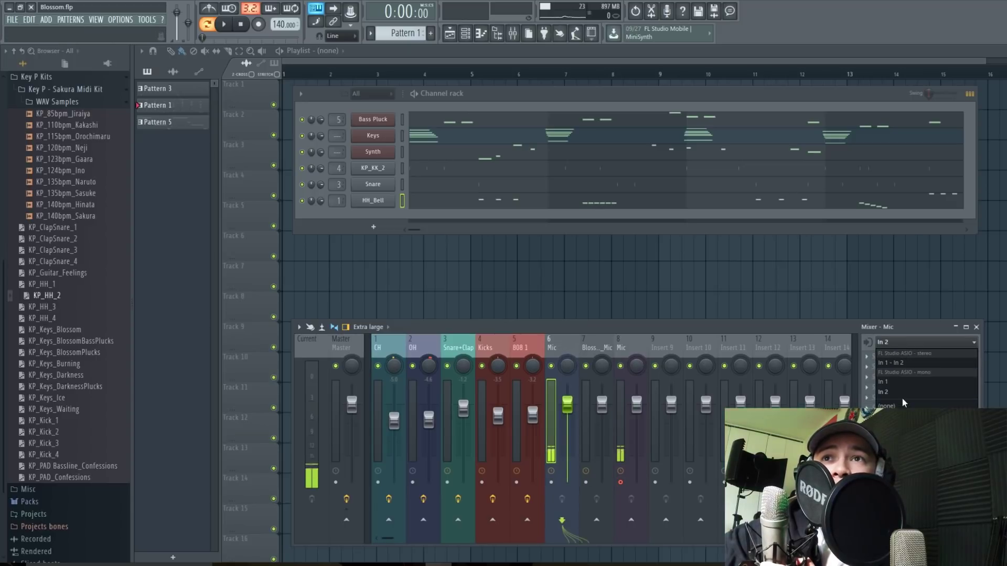
{"action": "left_click", "coordinate": [901, 352]}
{"action": "left_click", "coordinate": [627, 348]}
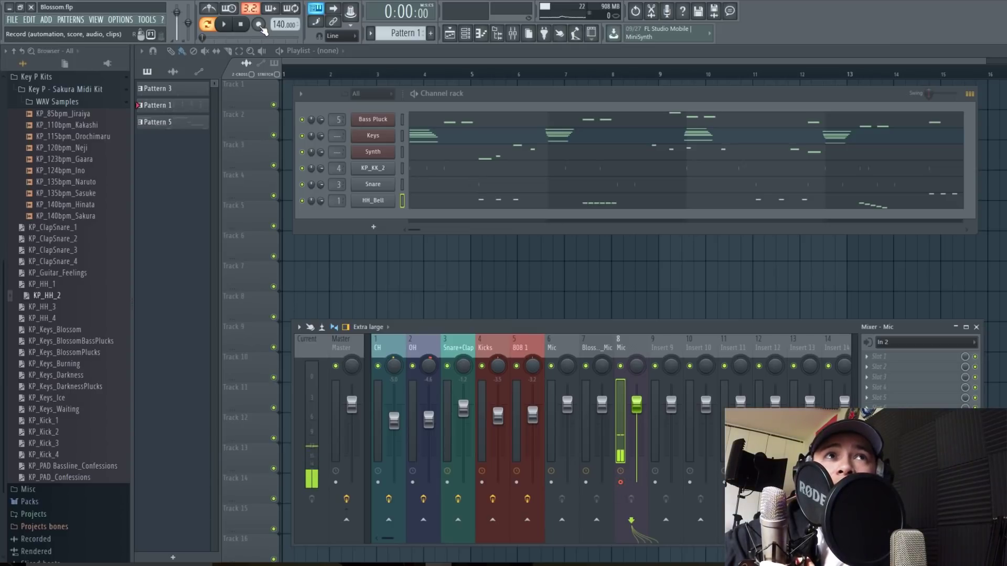
Place Pattern 1 at bar 1 of playlist Track 1 and switch playback to Song mode.
{"action": "left_click", "coordinate": [325, 60]}
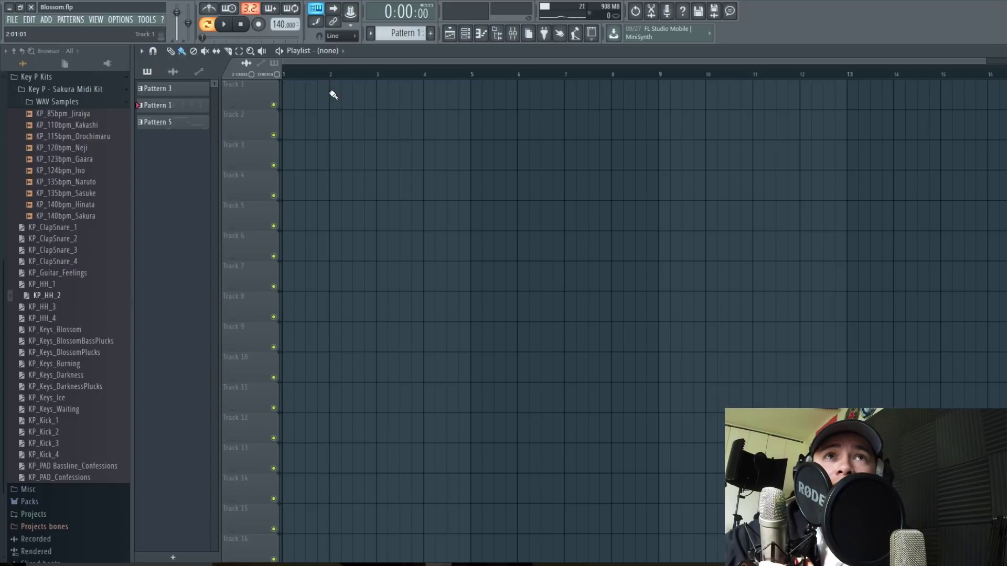
{"action": "left_click", "coordinate": [465, 33]}
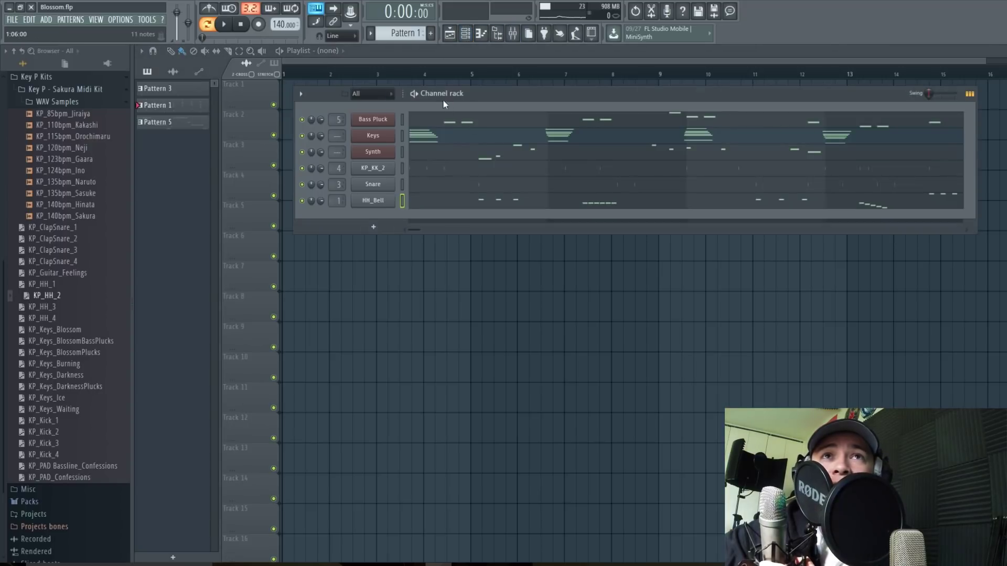
{"action": "left_click_drag", "start_coordinate": [398, 33], "coordinate": [293, 83]}
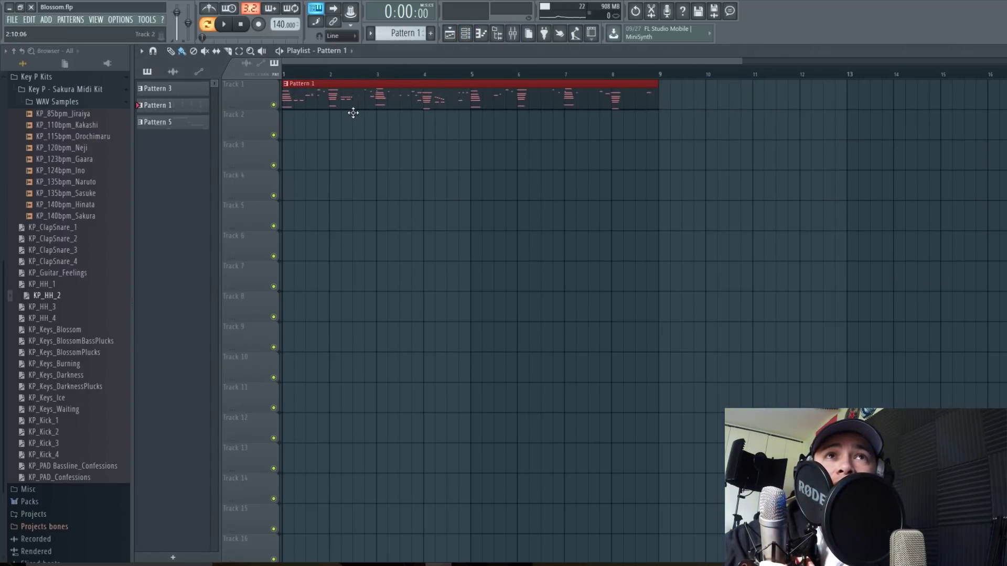
{"action": "key", "text": "l"}
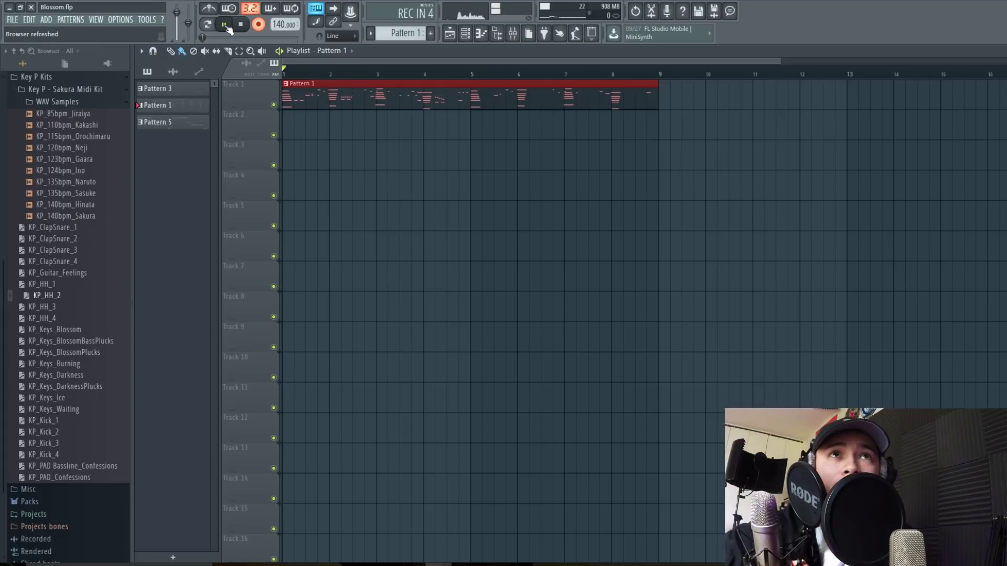
Record about six bars of vocals from the Mic input over Pattern 1 onto Track 2.
{"action": "left_click", "coordinate": [226, 25]}
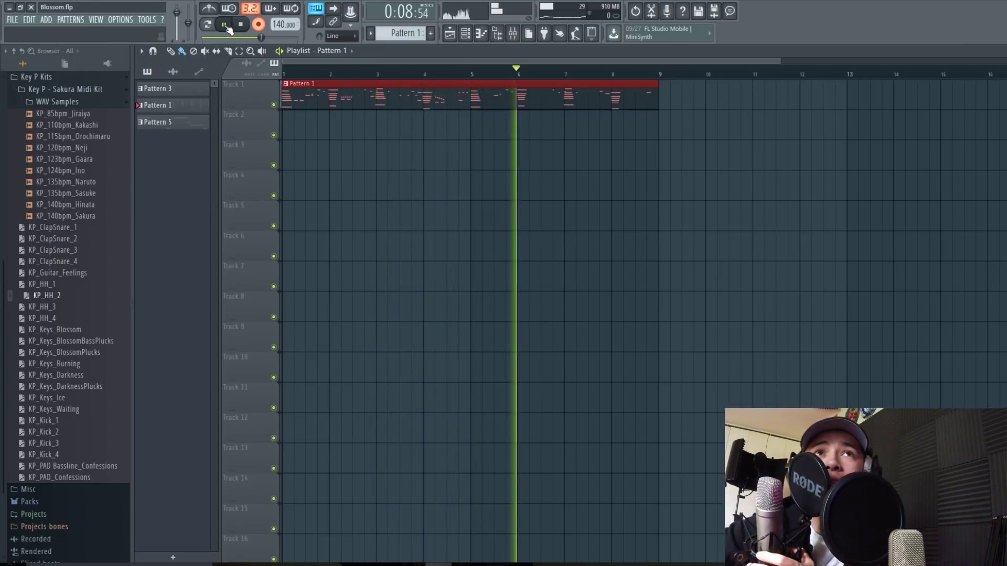
{"action": "left_click", "coordinate": [245, 29]}
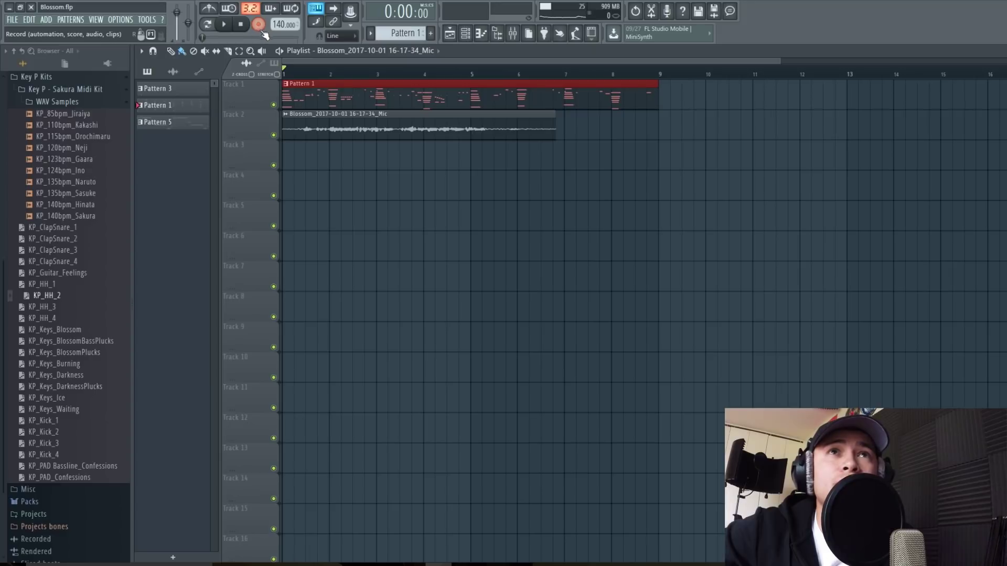
{"action": "double_click", "coordinate": [315, 130]}
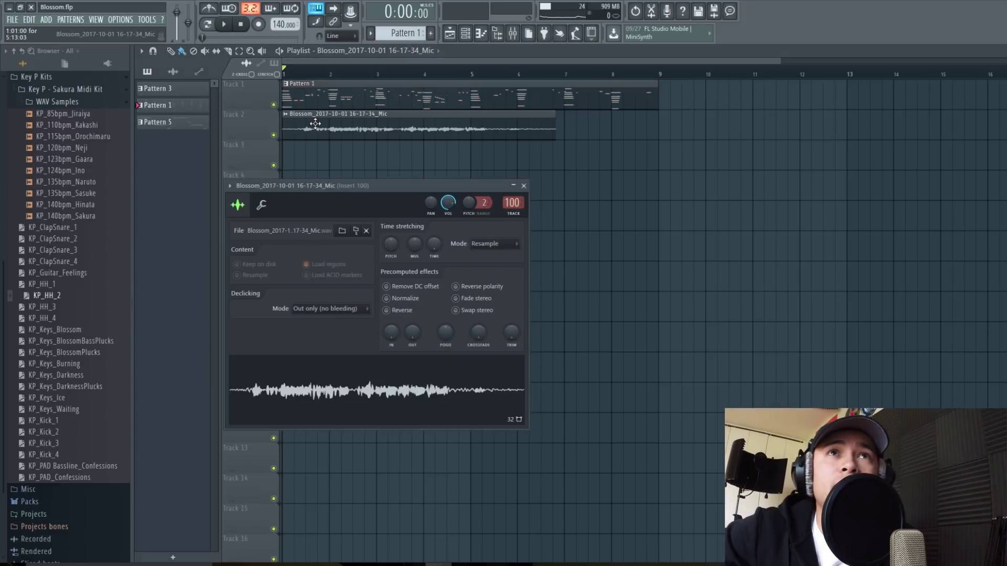
{"action": "left_click", "coordinate": [289, 75]}
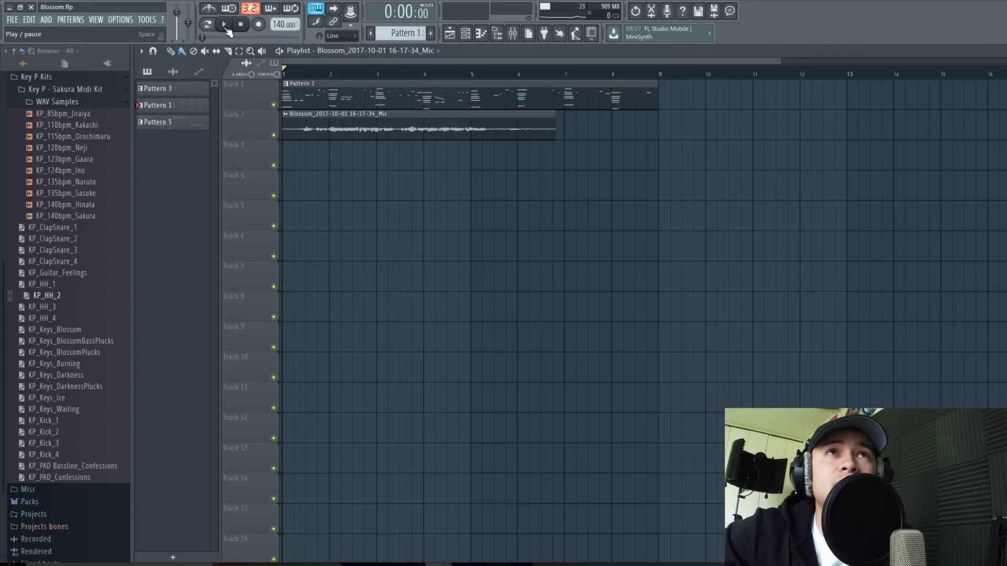
{"action": "left_click", "coordinate": [225, 26]}
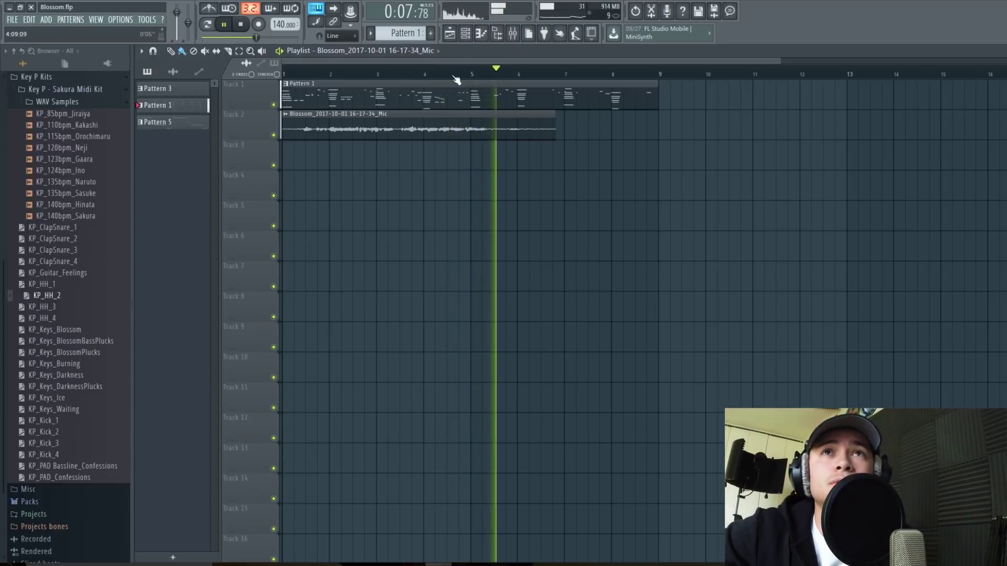
Halt playback and show the mixer with its Mic inserts over the playlist.
{"action": "left_click", "coordinate": [241, 25]}
{"action": "key", "text": "F9"}
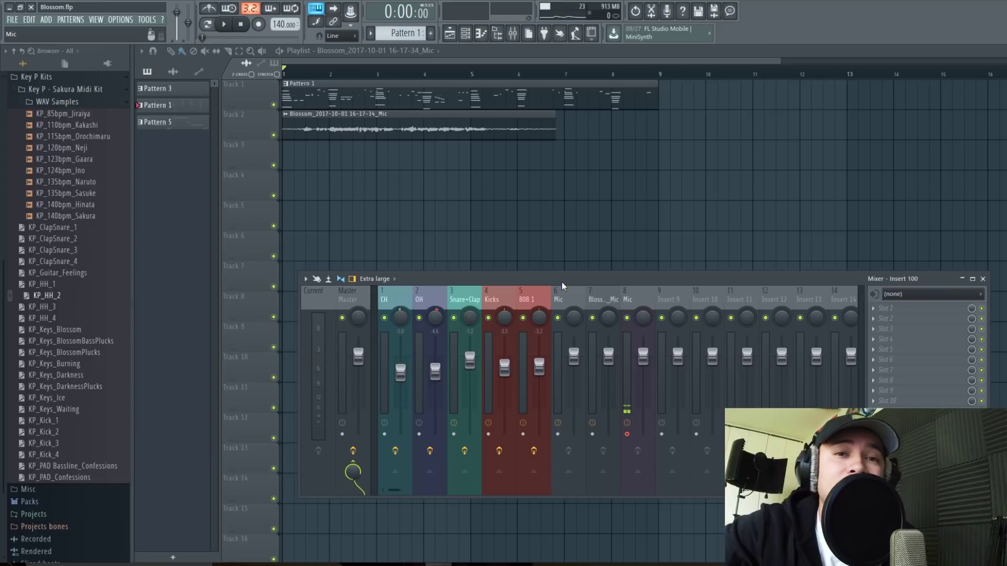